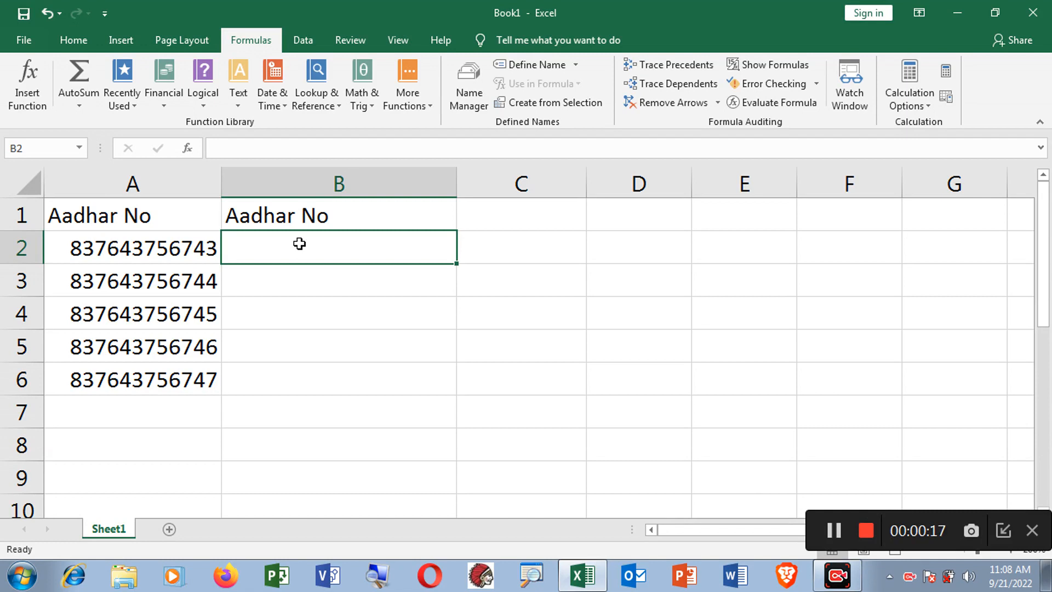
Examine the Aadhar numbers in A2:A6 and highlight the middle four digits of the number in A2
click(133, 255)
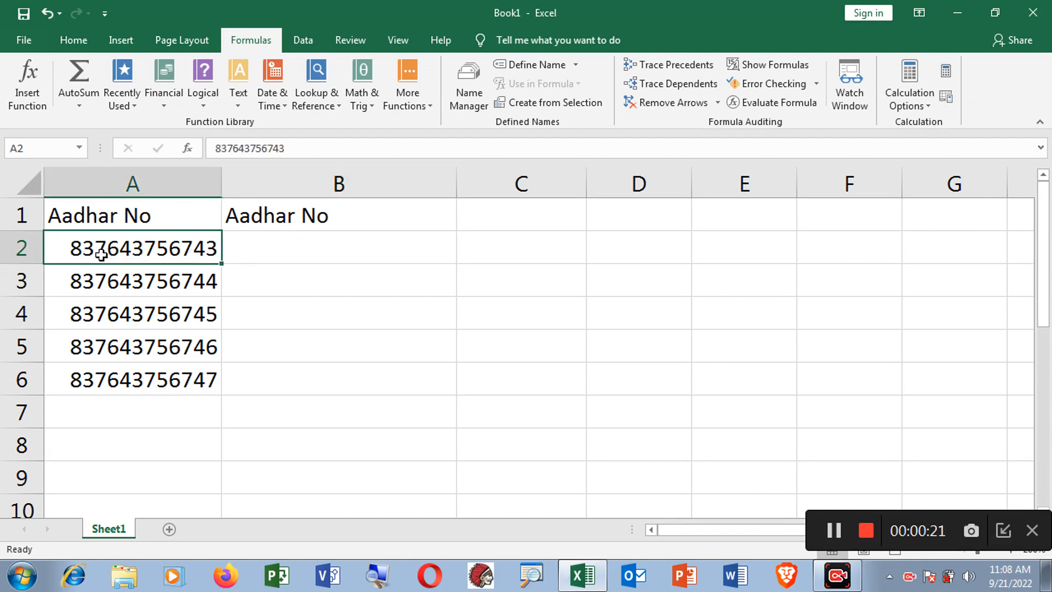
drag(174, 251, 171, 369)
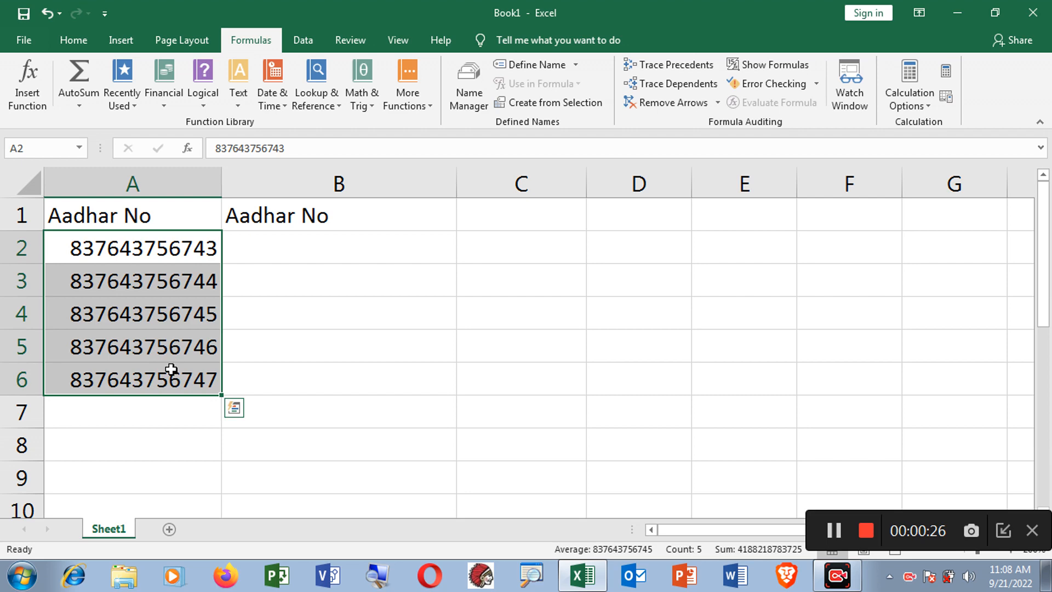
click(277, 252)
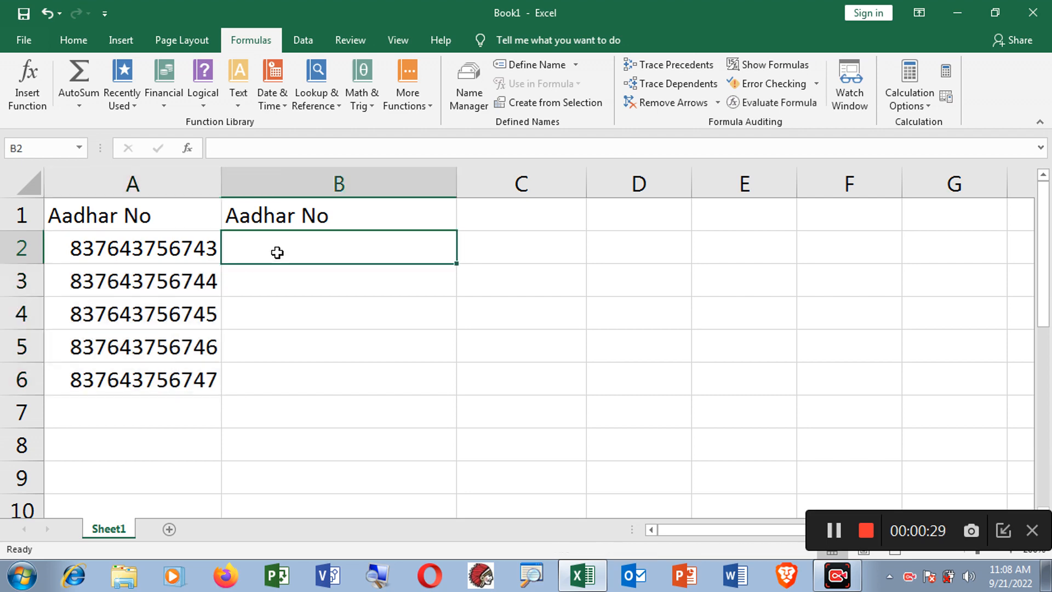
click(141, 255)
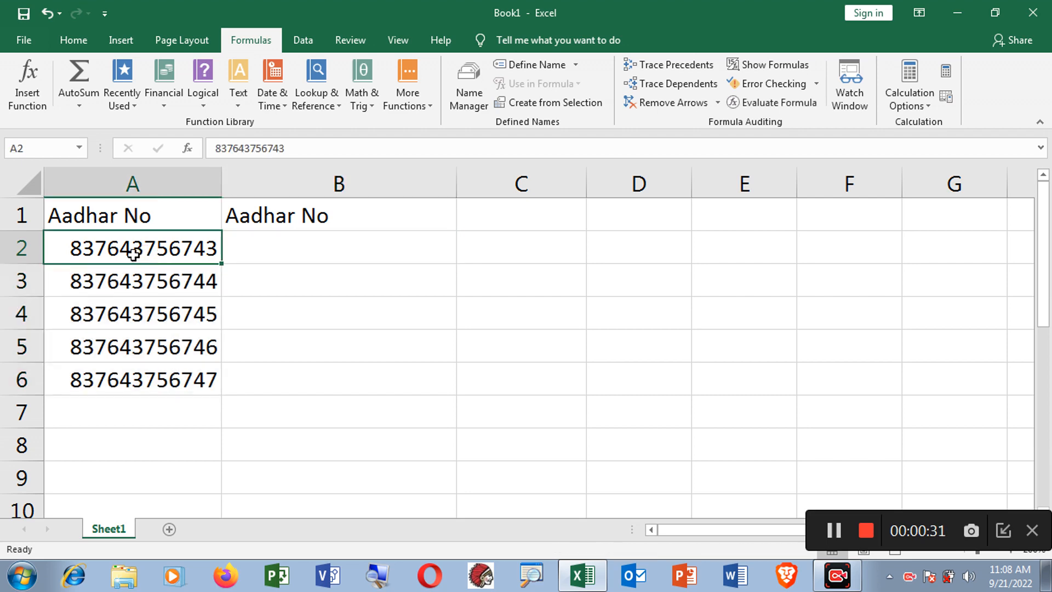
double_click(131, 251)
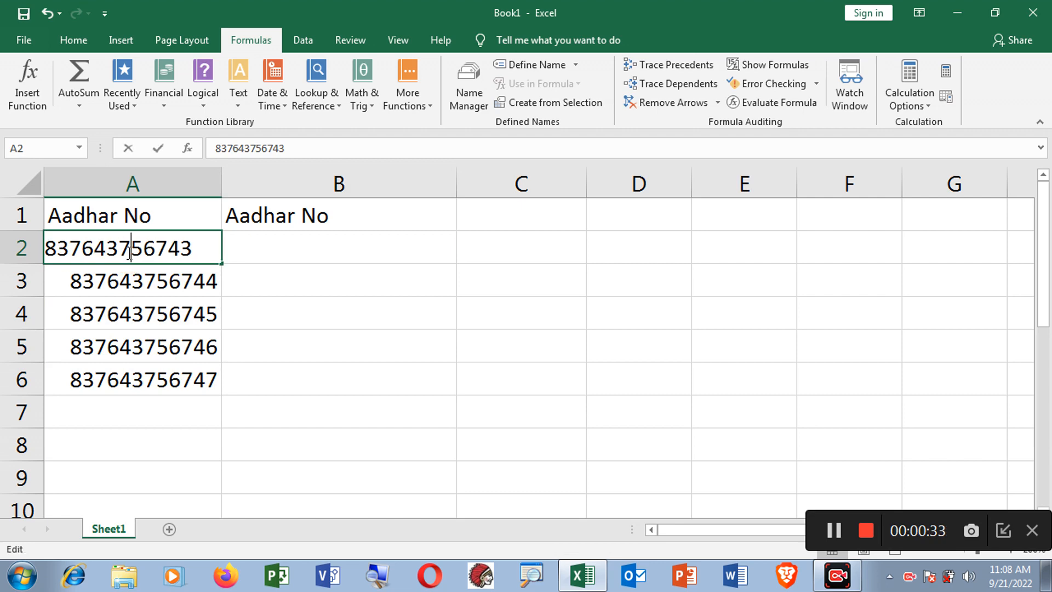
drag(98, 252, 143, 253)
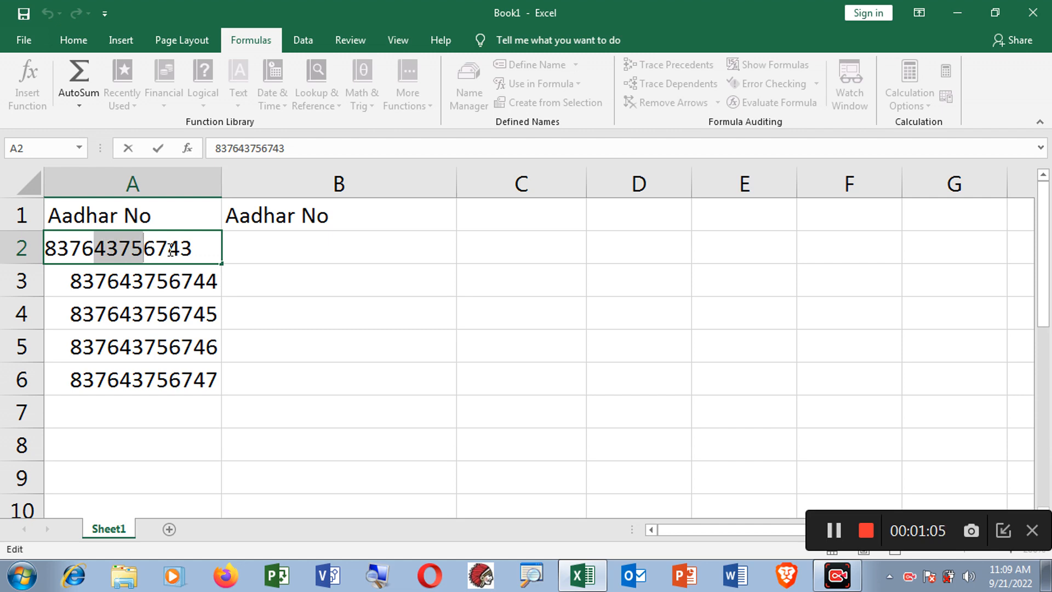
Begin a formula in B2 that extracts the first four digits of the adjacent number with =LEFT(A2,4)
click(262, 251)
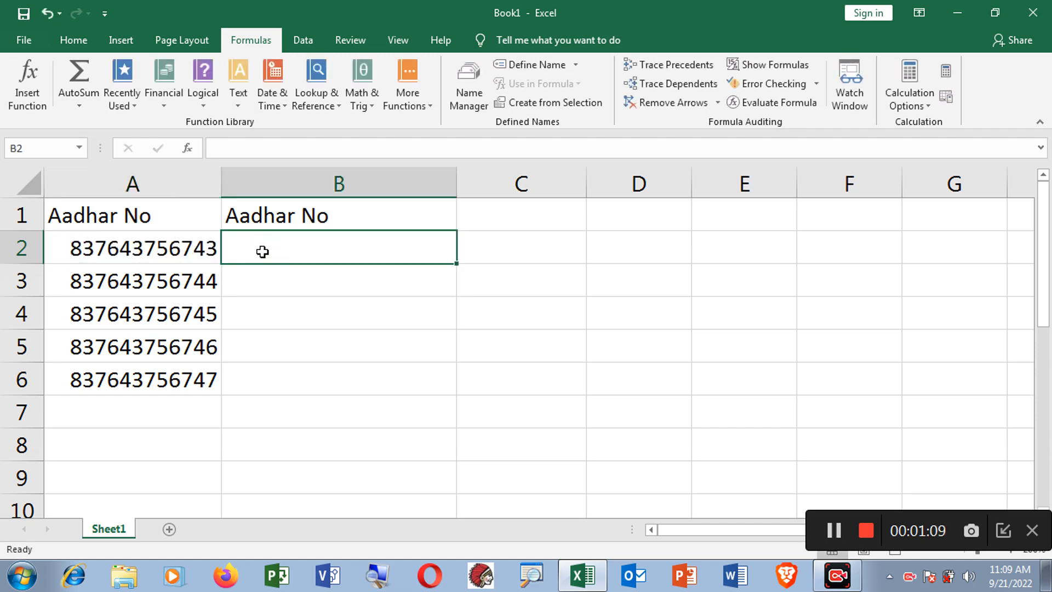
text(=)
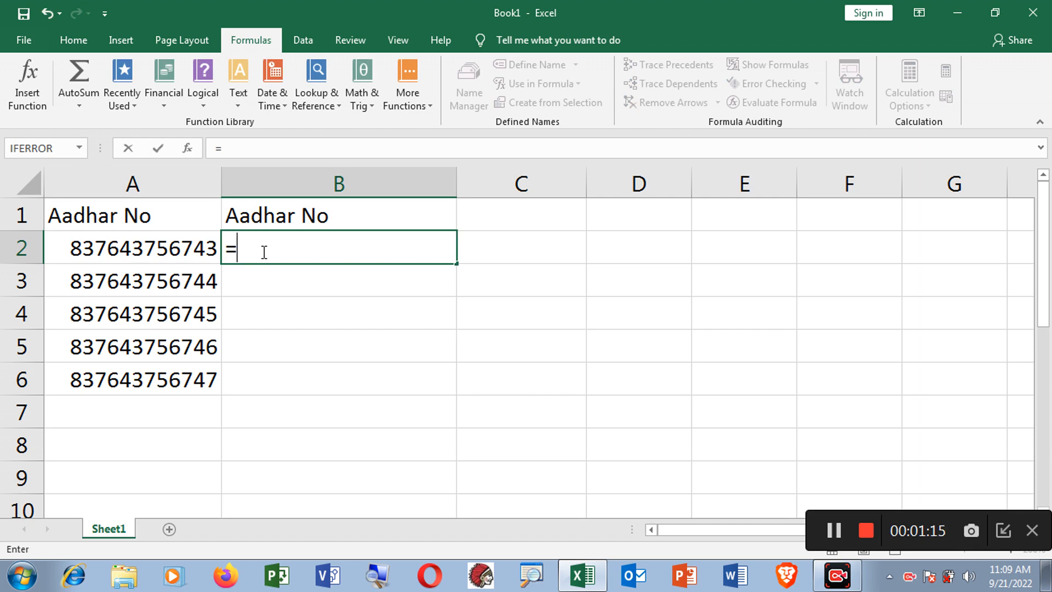
text(ledt)
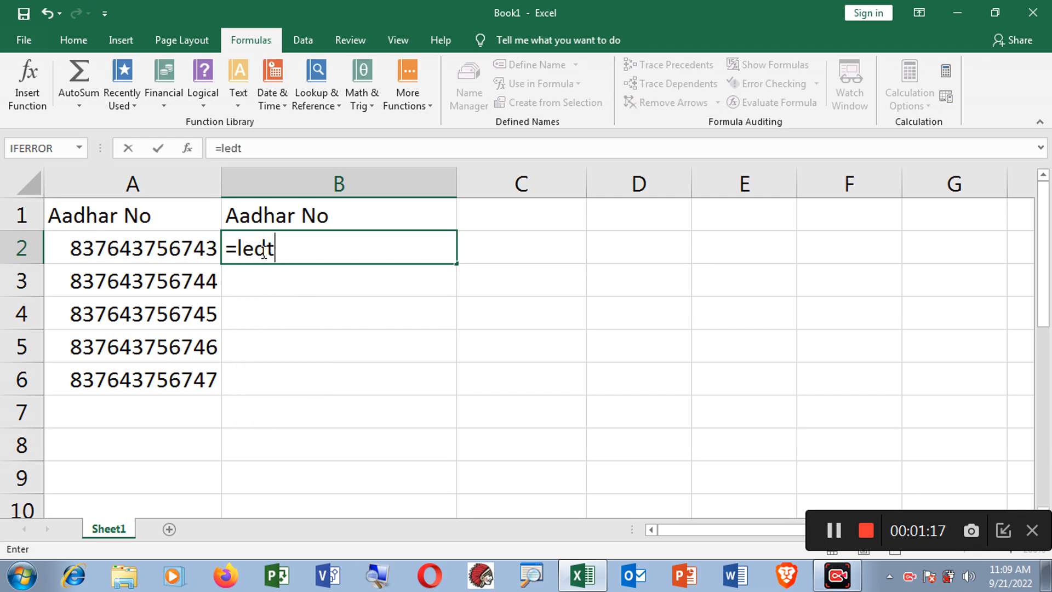
key(BackSpace)
key(BackSpace)
text(ft)
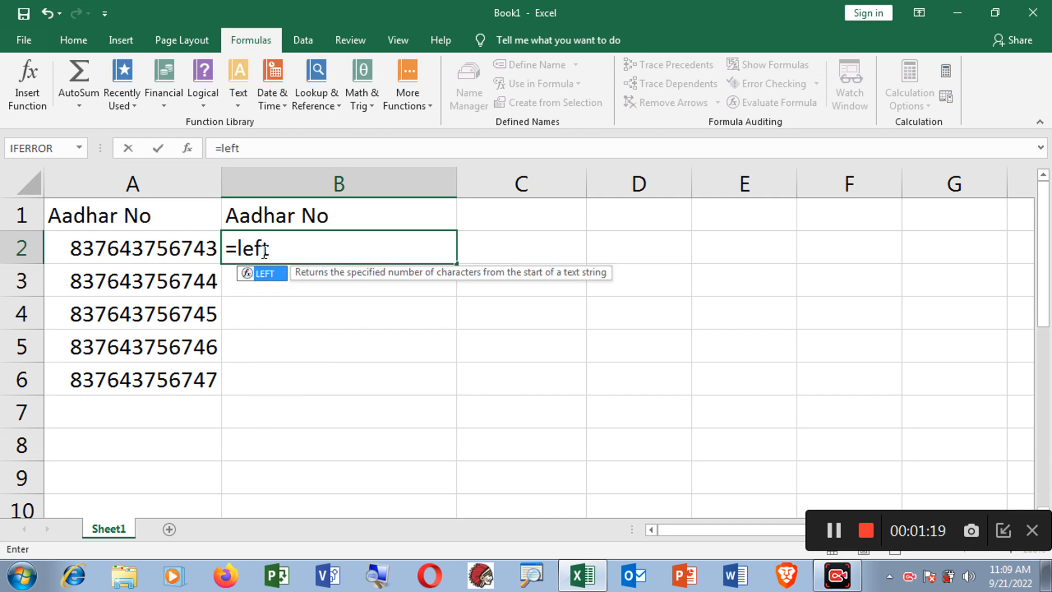
text(()
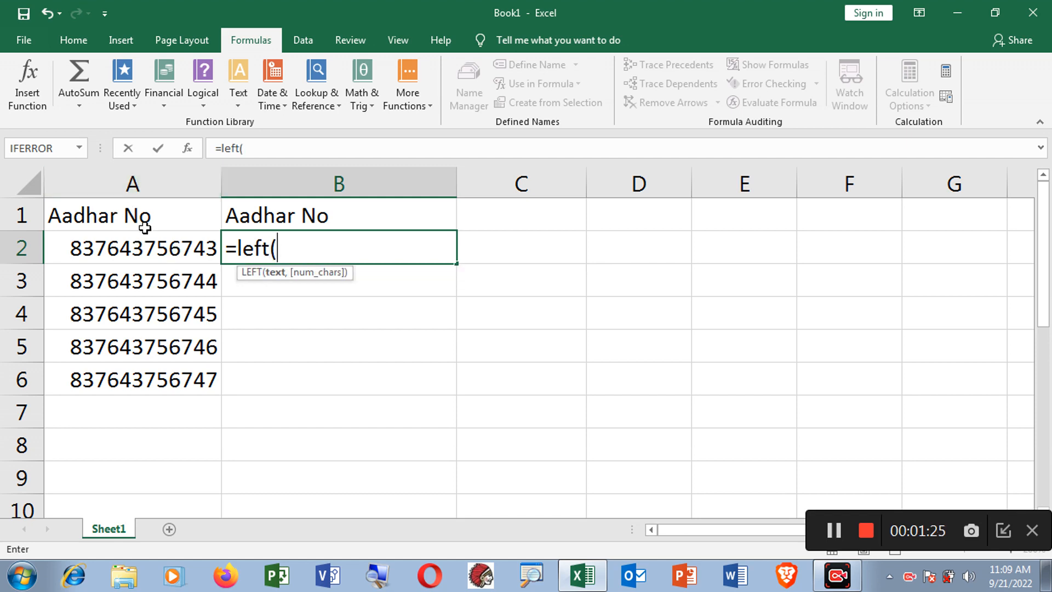
click(139, 252)
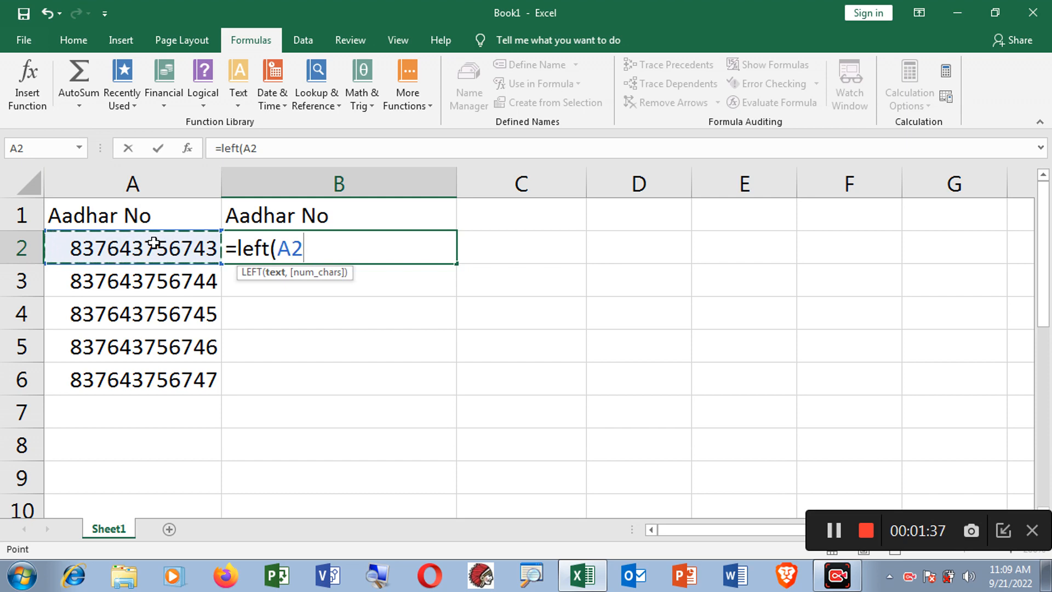
text(,)
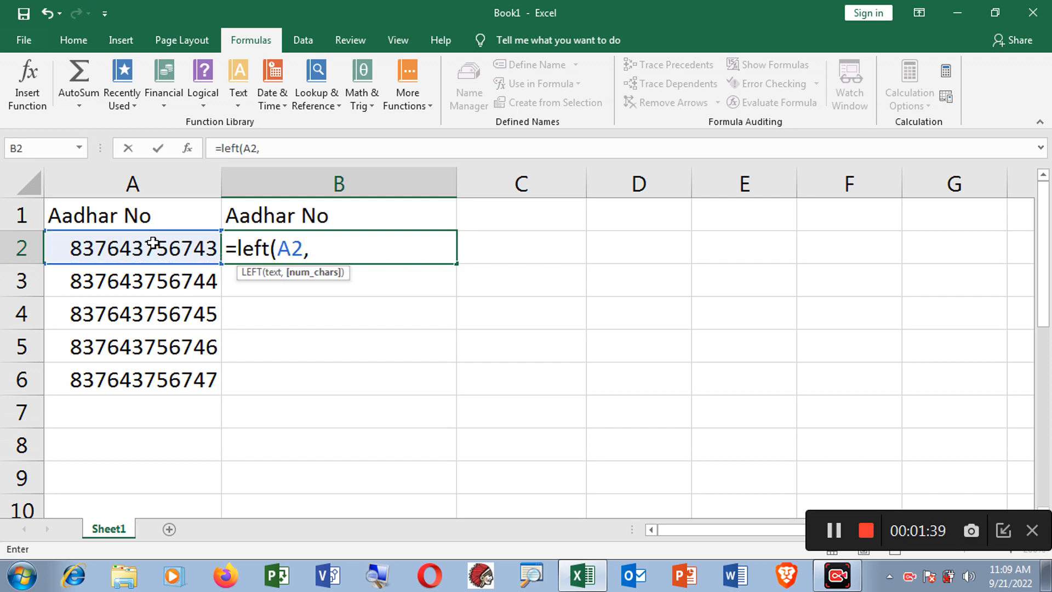
text(4)
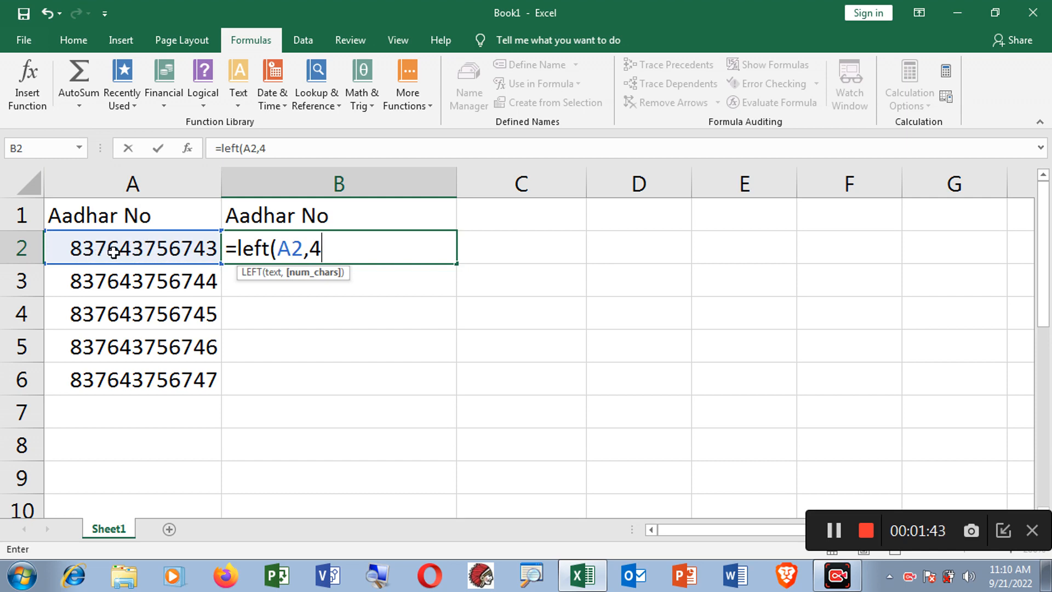
text())
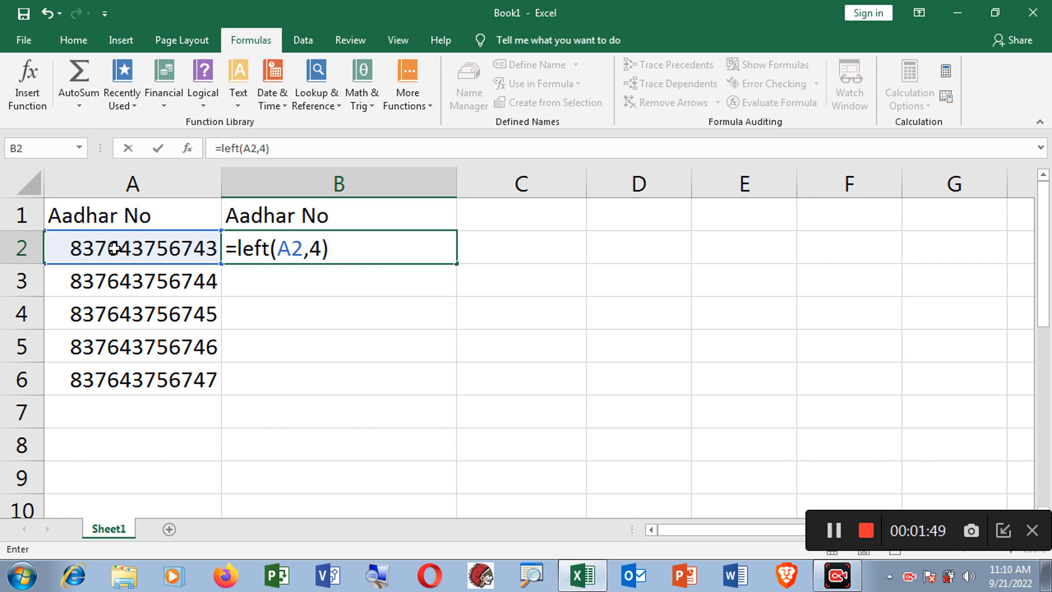
Extend the B2 formula by concatenating the four-asterisk mask &"****"& after the LEFT part
text(&"***)
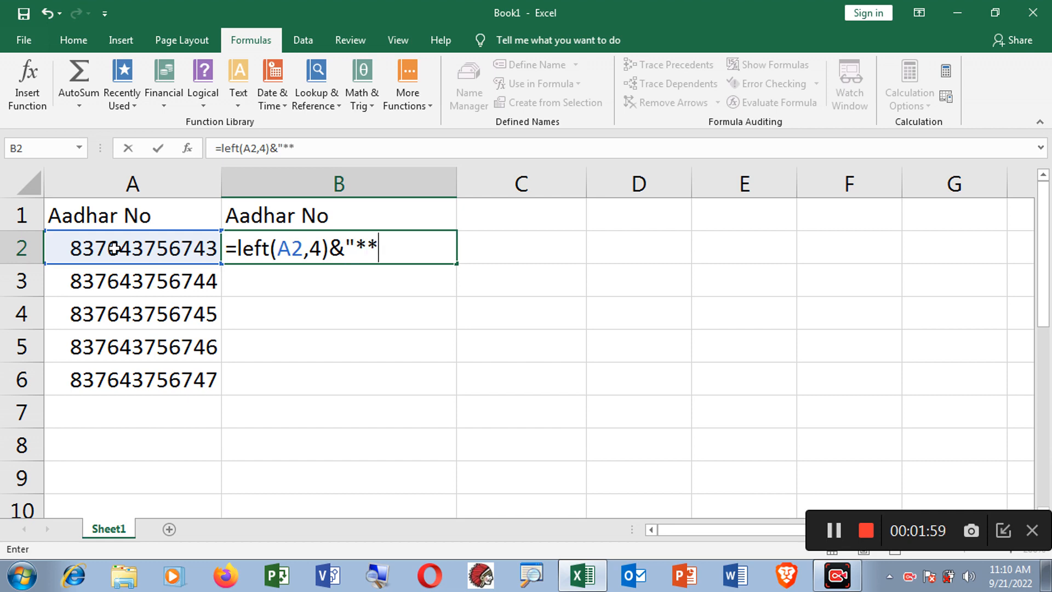
text(*)
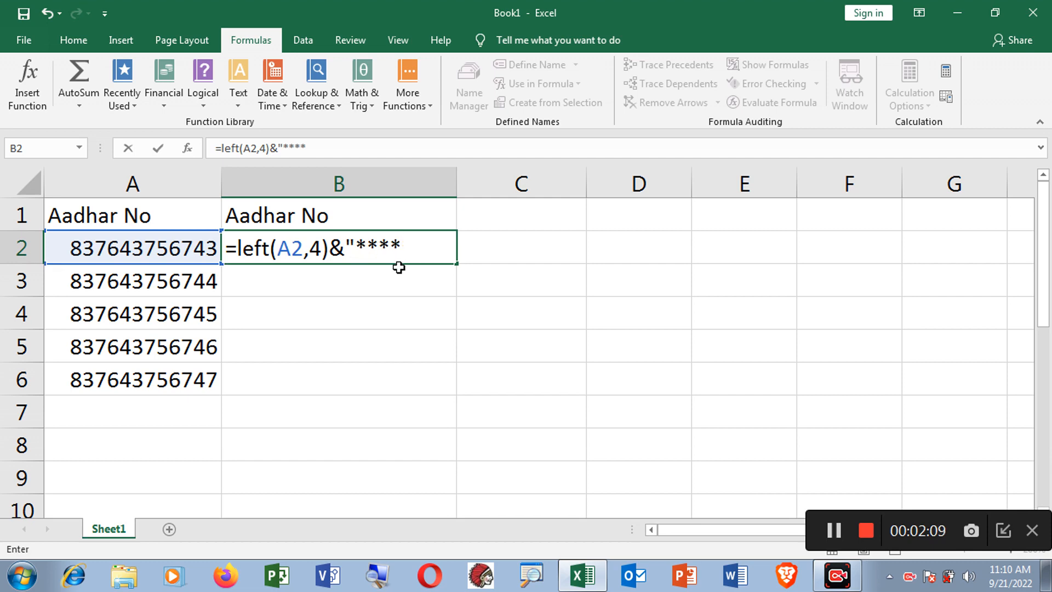
text(")
text(&)
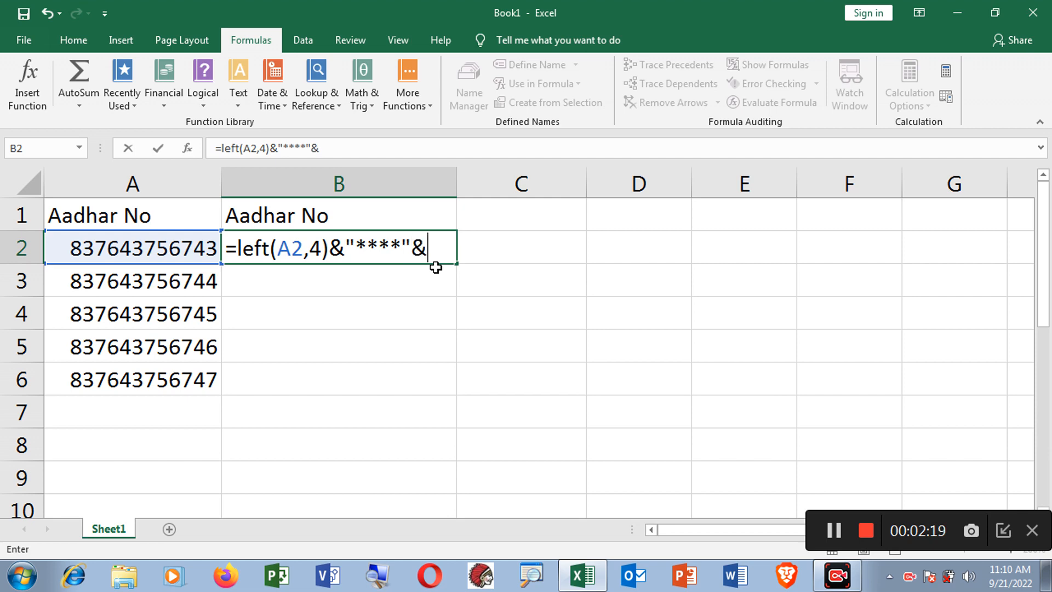
Complete the B2 formula with RIGHT(A2,4) to append the number's last four digits, and enter it
text(right)
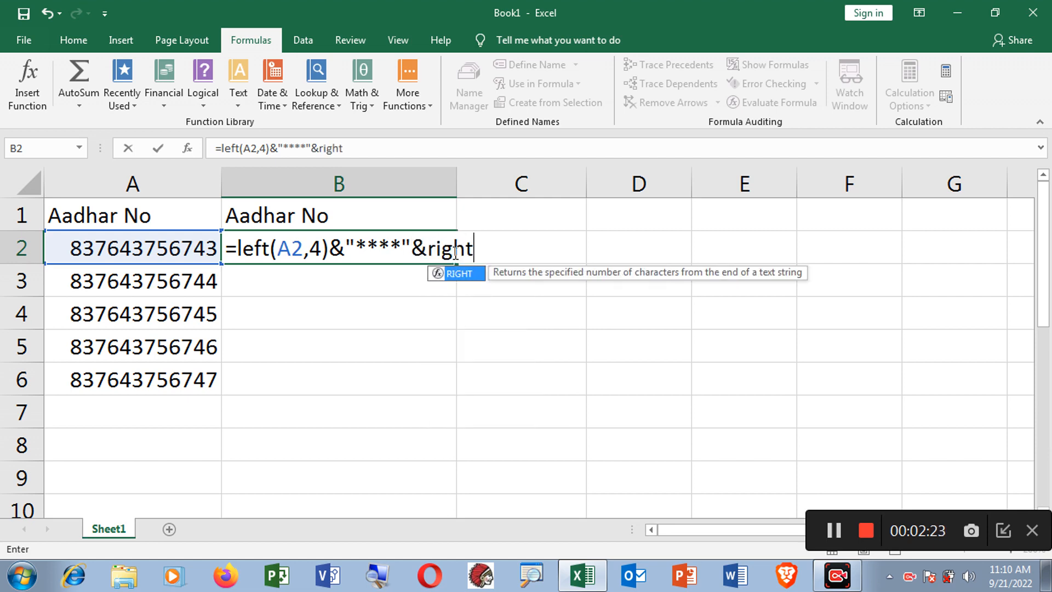
text(()
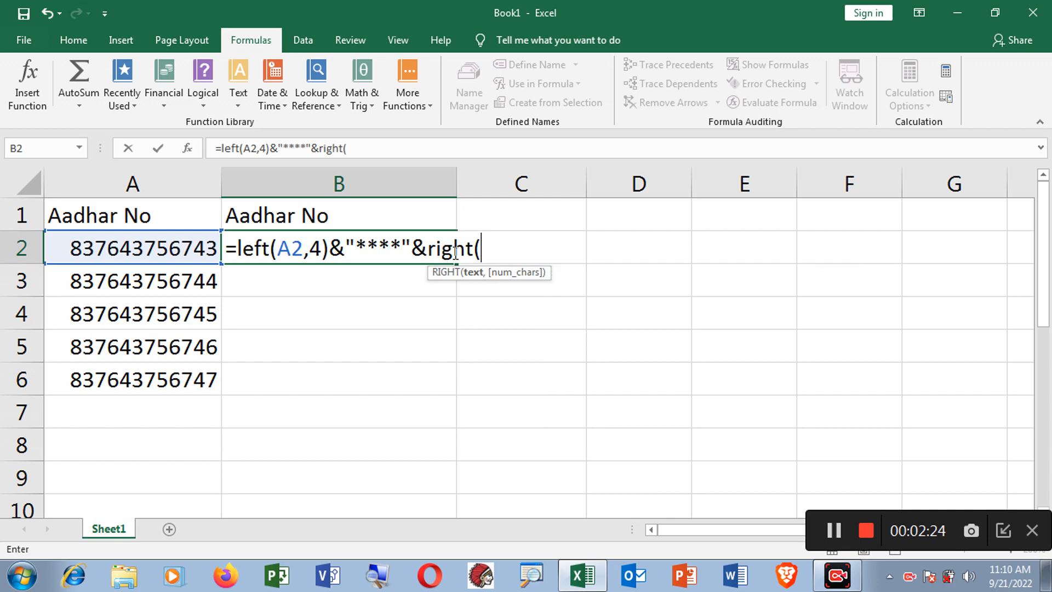
click(178, 249)
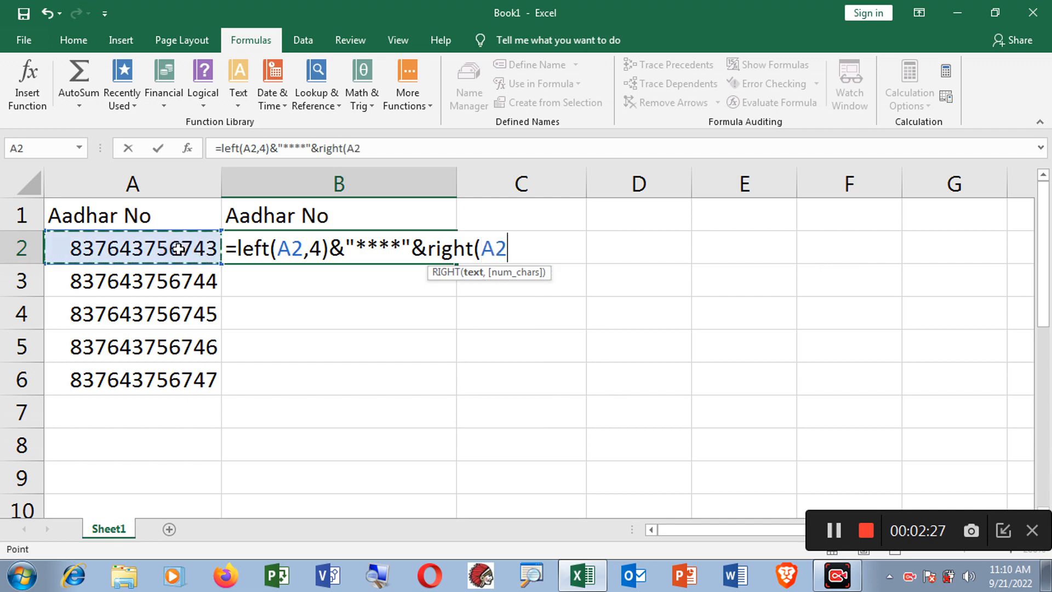
text(,4)
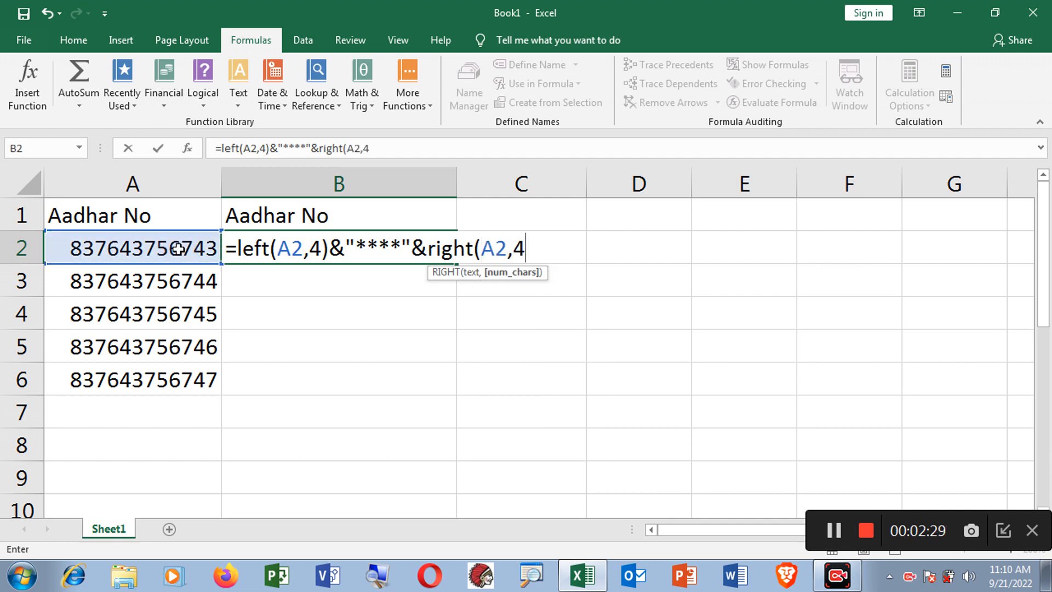
text())
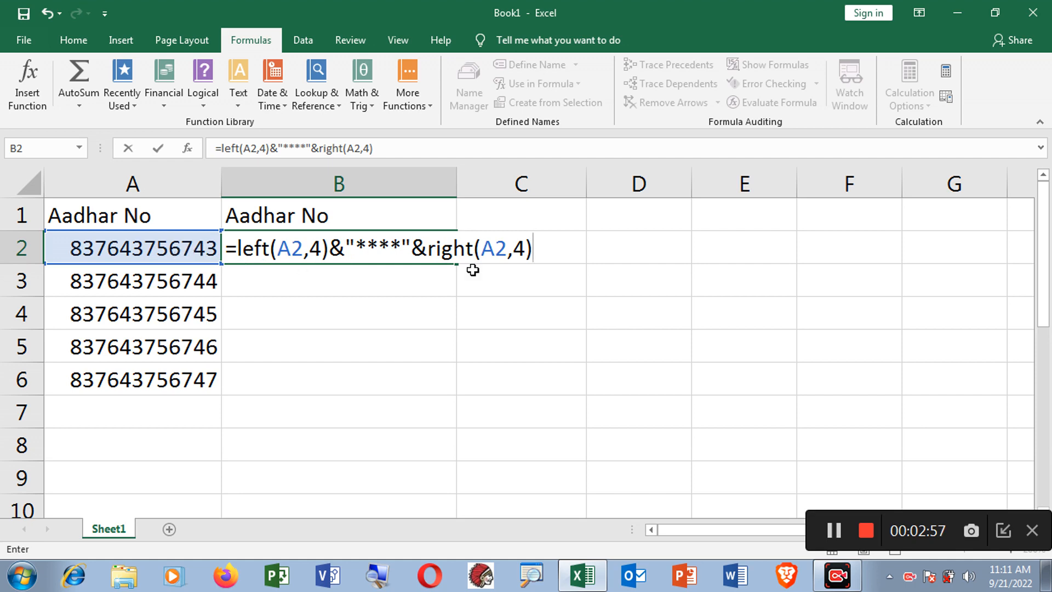
key(Return)
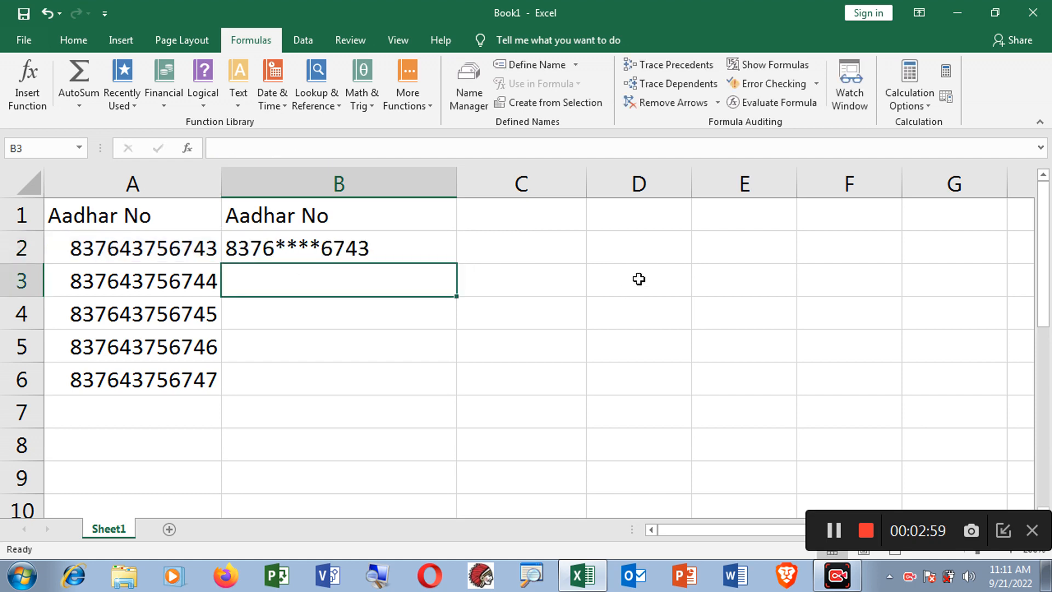
Fill the masking formula from B2 down through B6
click(390, 254)
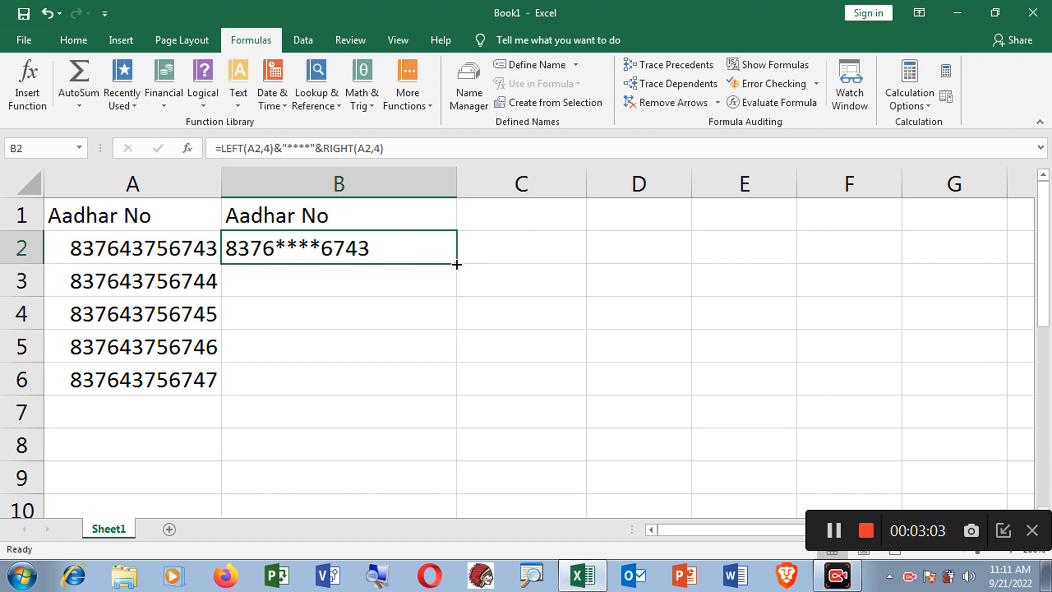
drag(456, 265, 455, 395)
click(389, 445)
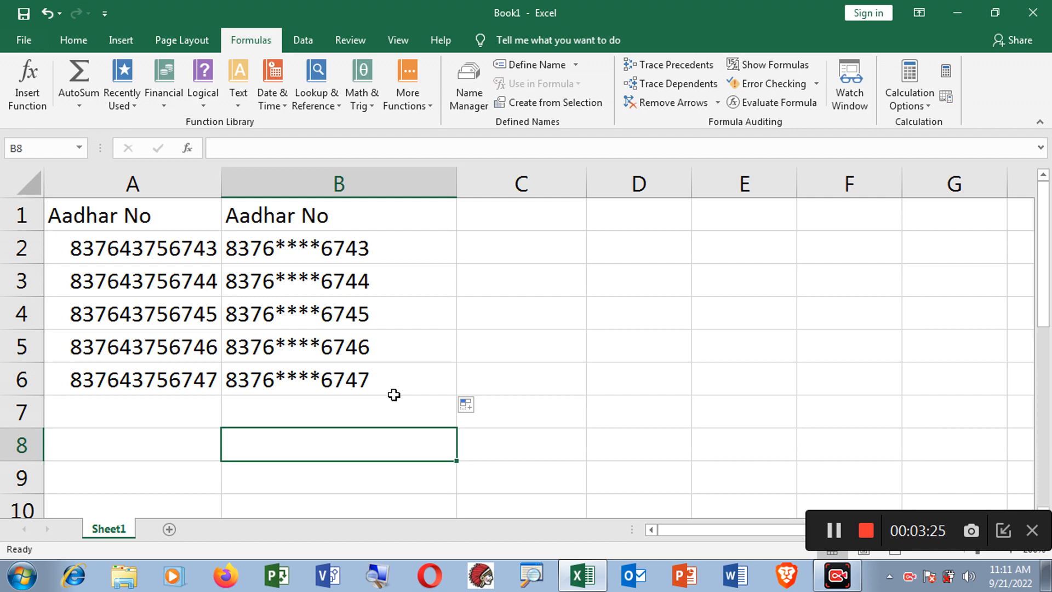
Review the masking formula in B2 and its cell references without changing it
double_click(308, 254)
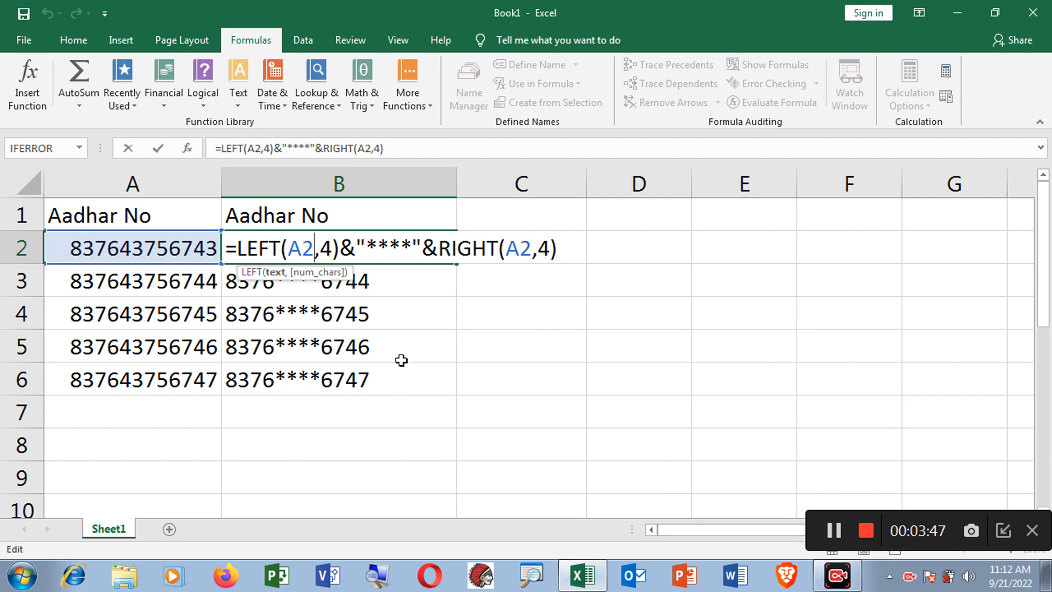
key(Return)
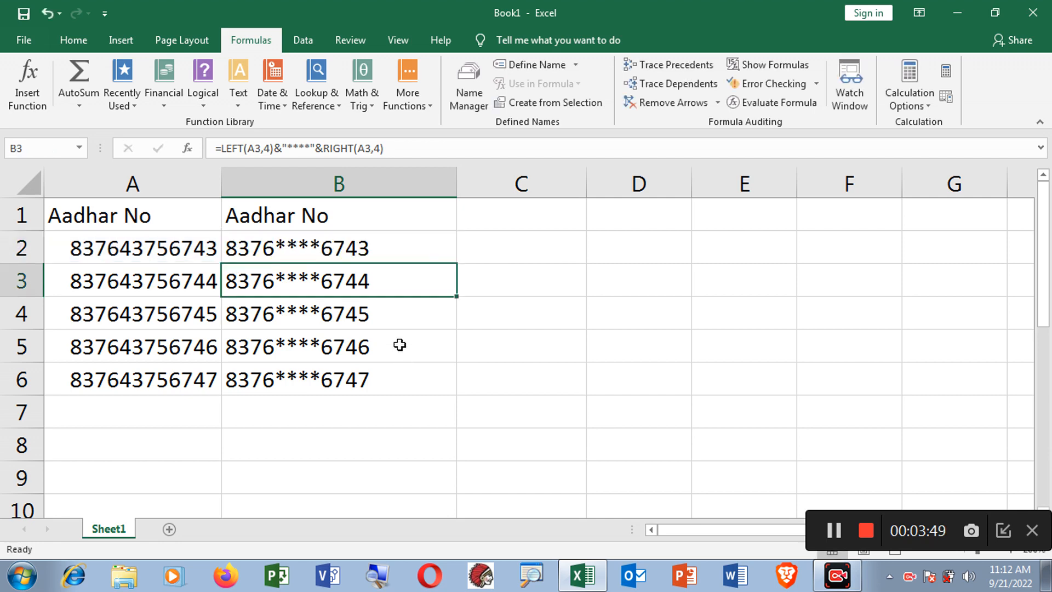
click(402, 250)
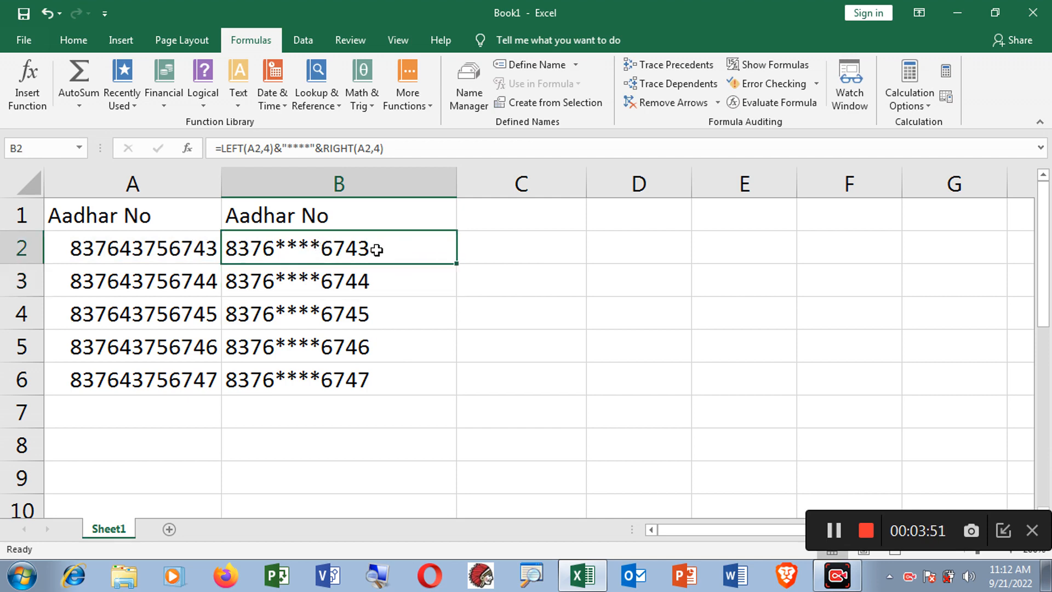